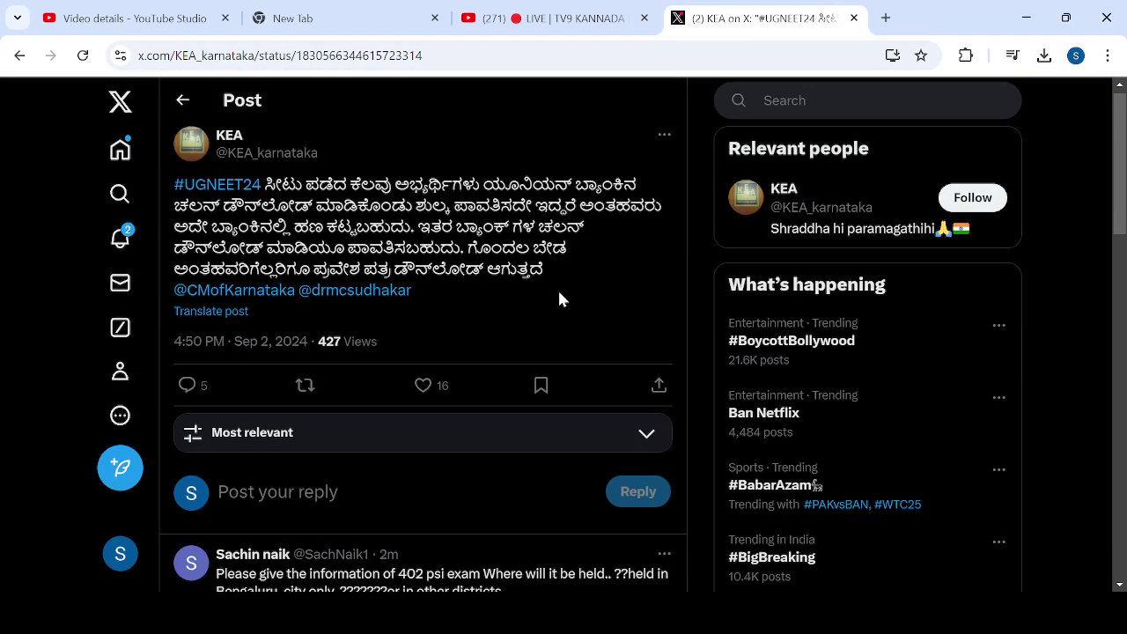
scroll(562, 299, down, 1)
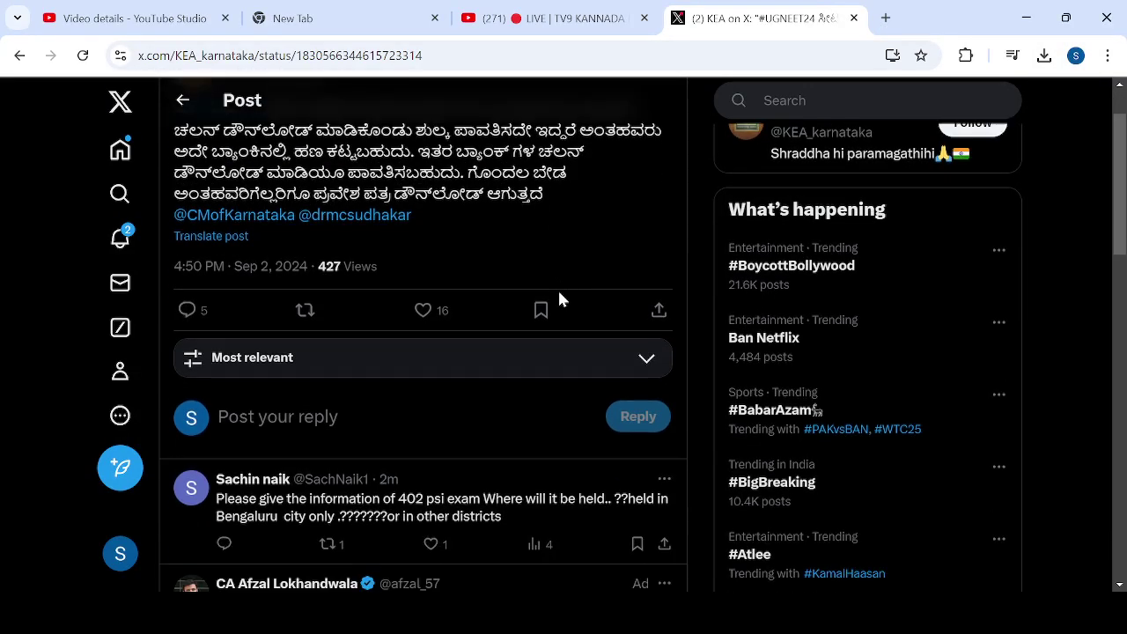
scroll(562, 299, up, 1)
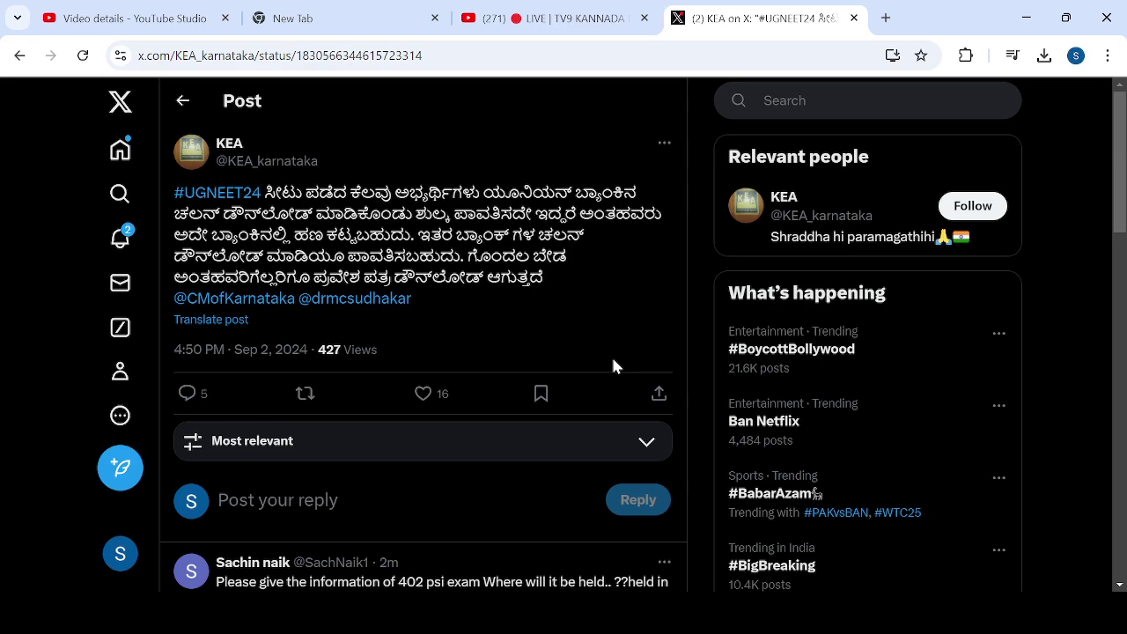
scroll(615, 365, down, 3)
scroll(614, 365, up, 3)
scroll(615, 366, down, 3)
scroll(615, 366, up, 3)
scroll(615, 365, down, 3)
scroll(614, 365, up, 3)
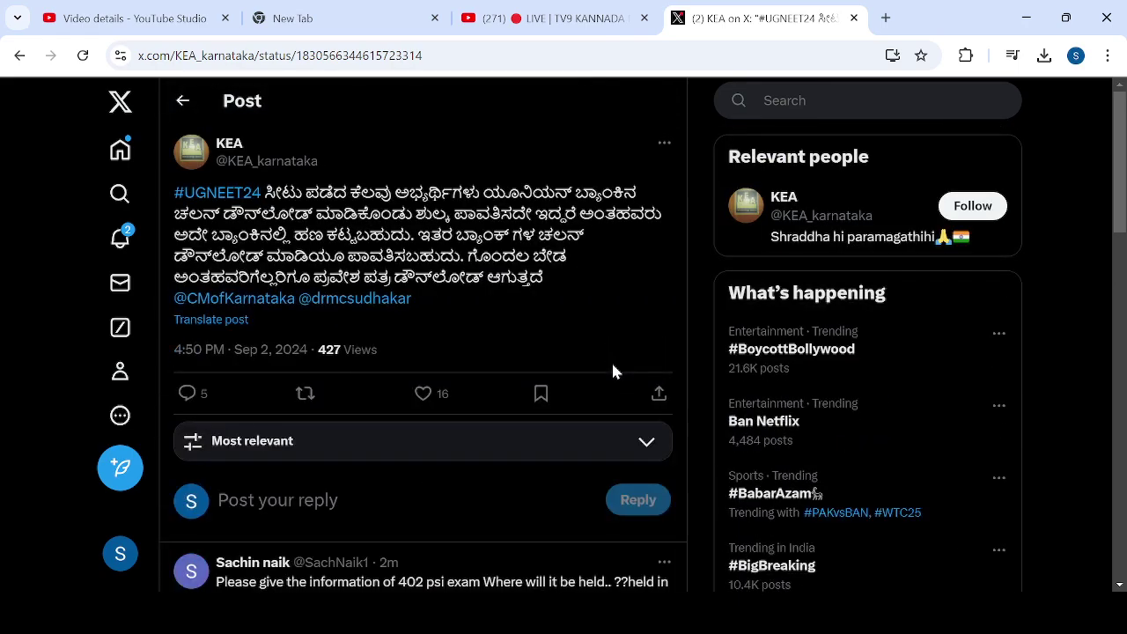